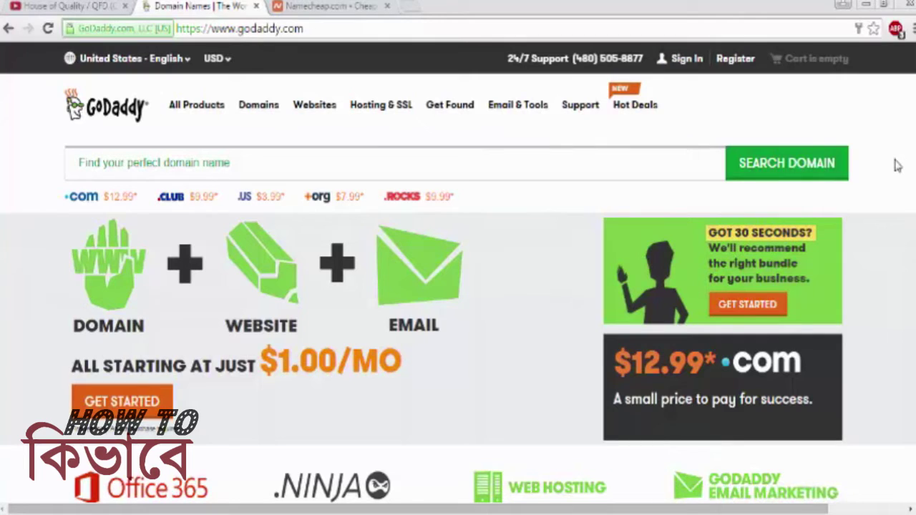
Sign in to GoDaddy, then check guccibd.com in Namecheap's Transfer page; it's eligible at $9.69.
left_click(685, 58)
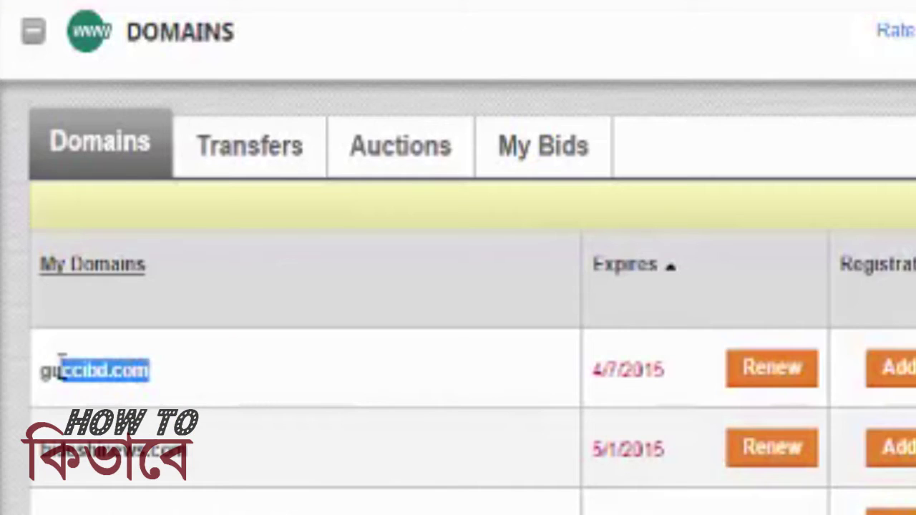
left_click_drag(58, 359, 44, 369)
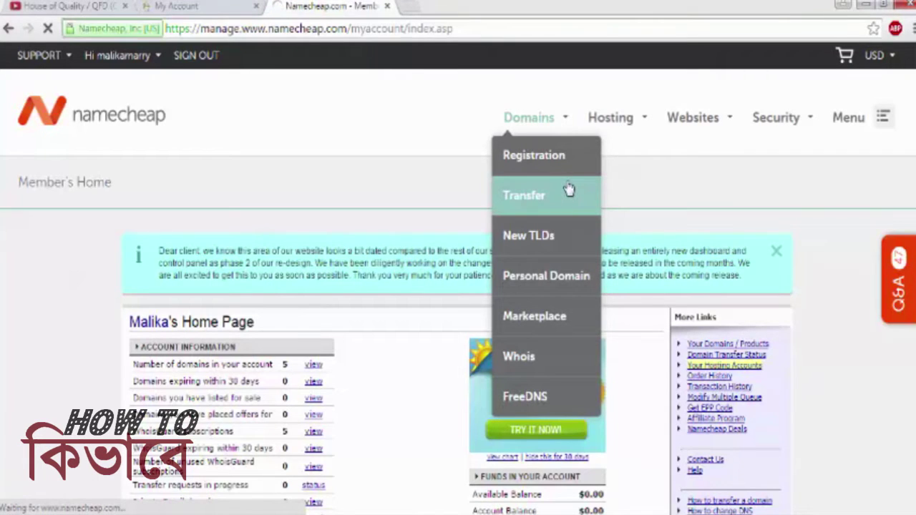
left_click(569, 190)
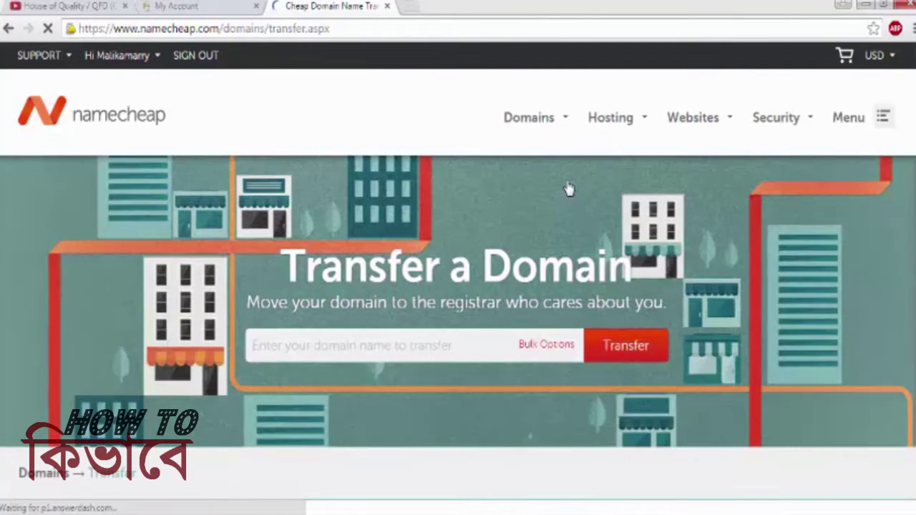
left_click(491, 336)
type("Guccibd.com")
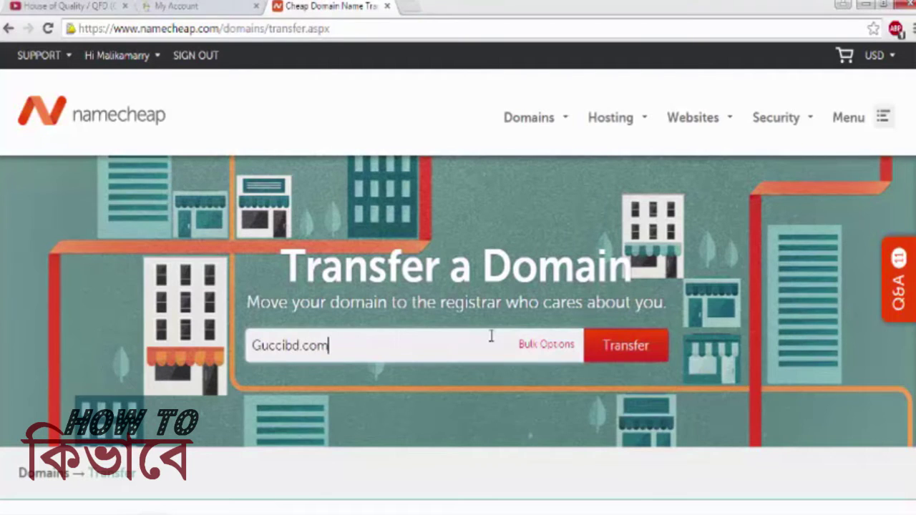
left_click(648, 344)
scroll(803, 247, "down", 2)
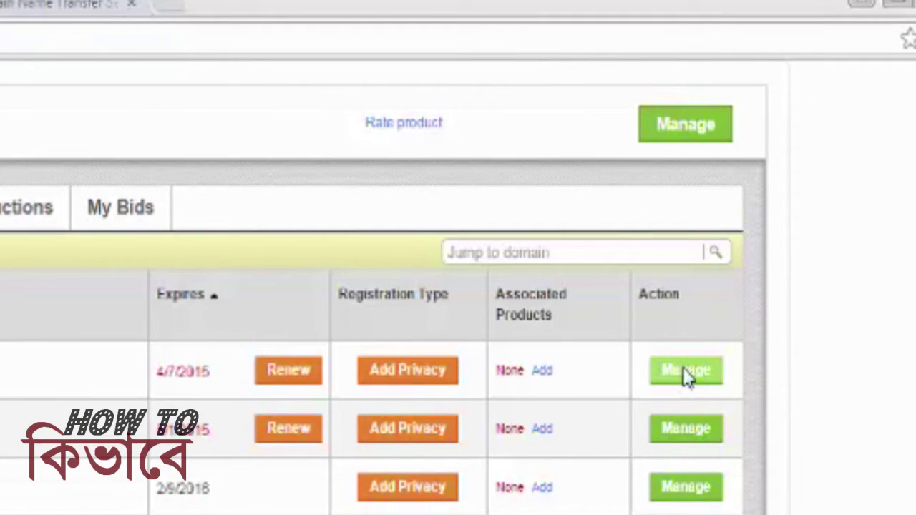
Open GUCCIBD.COM's Domain Details in GoDaddy and view its Domain Lock setting, currently Off.
left_click(685, 369)
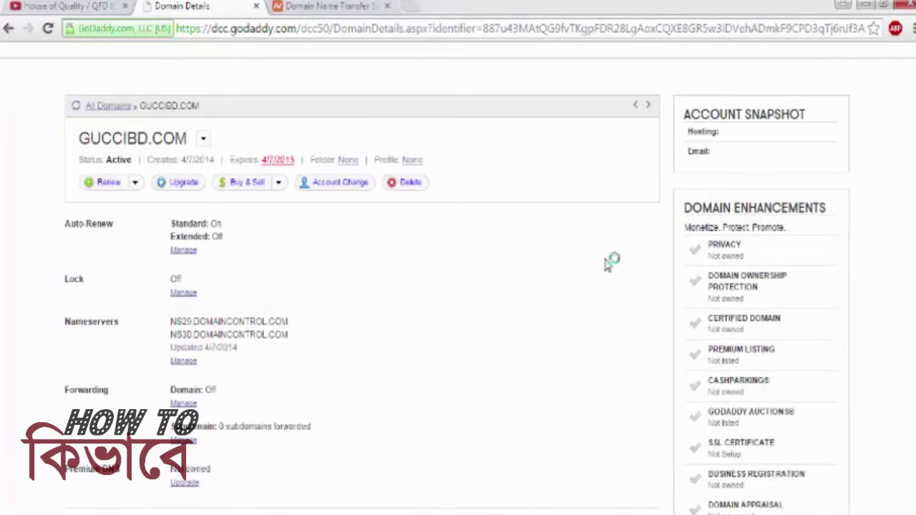
scroll(607, 265, "down", 2)
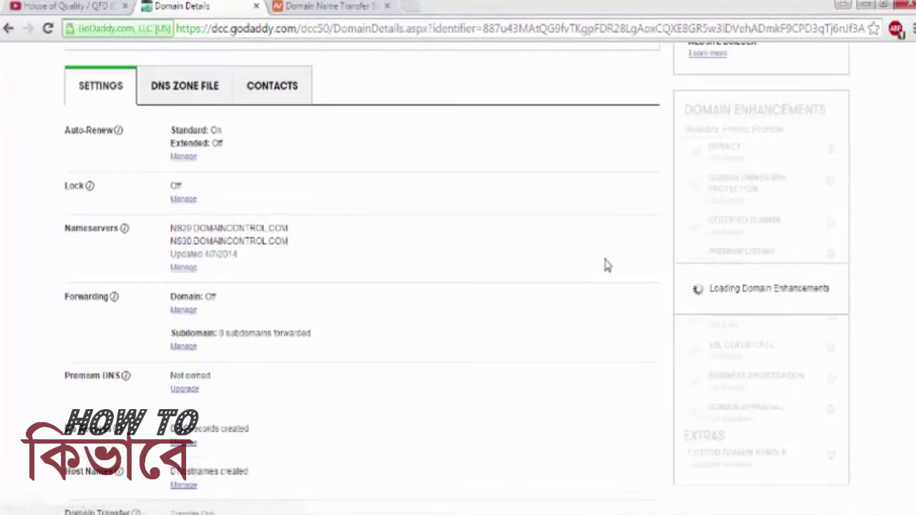
scroll(606, 265, "down", 1)
scroll(605, 265, "up", 2)
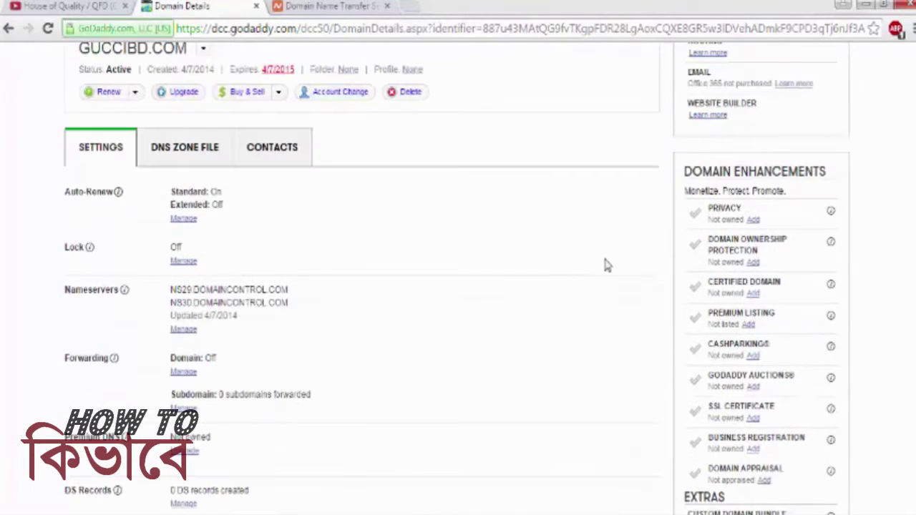
scroll(604, 265, "down", 2)
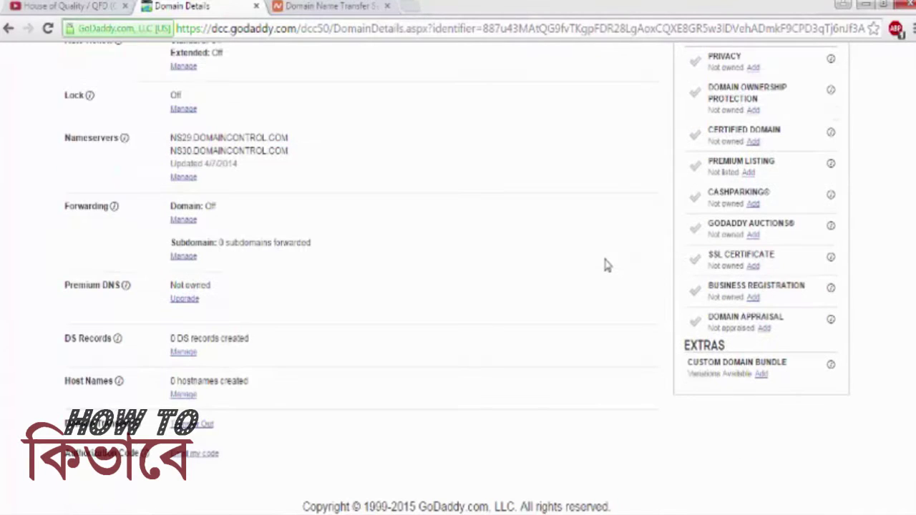
scroll(604, 266, "up", 1)
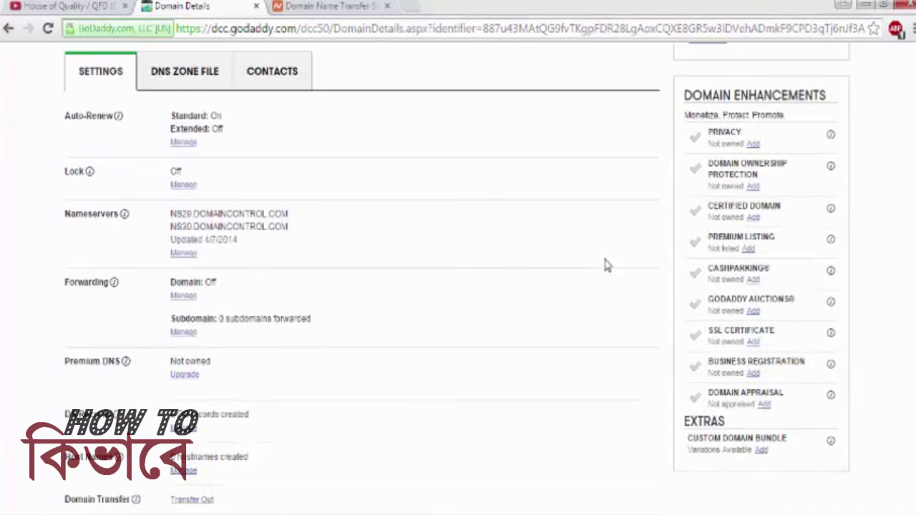
left_click(184, 184)
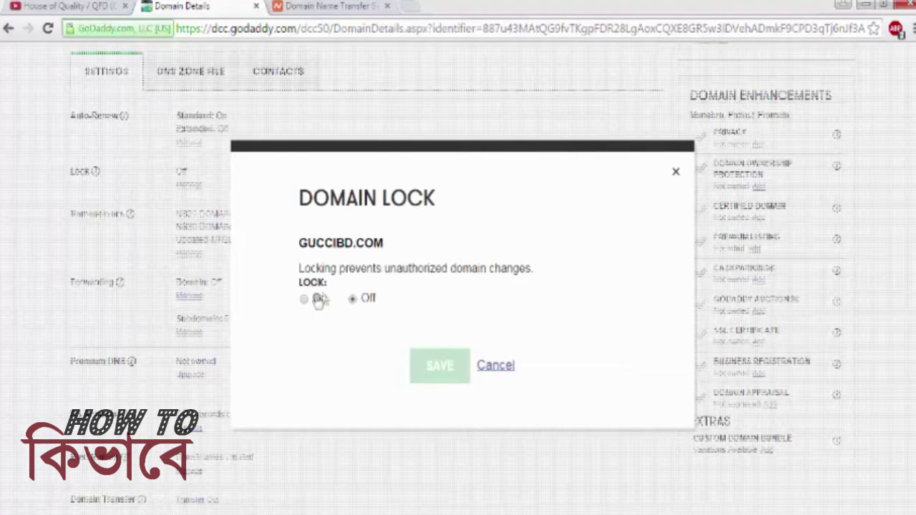
Leave the lock unchanged and email GUCCIBD.COM's authorization code to the administrative address.
left_click(675, 172)
scroll(213, 463, "down", 1)
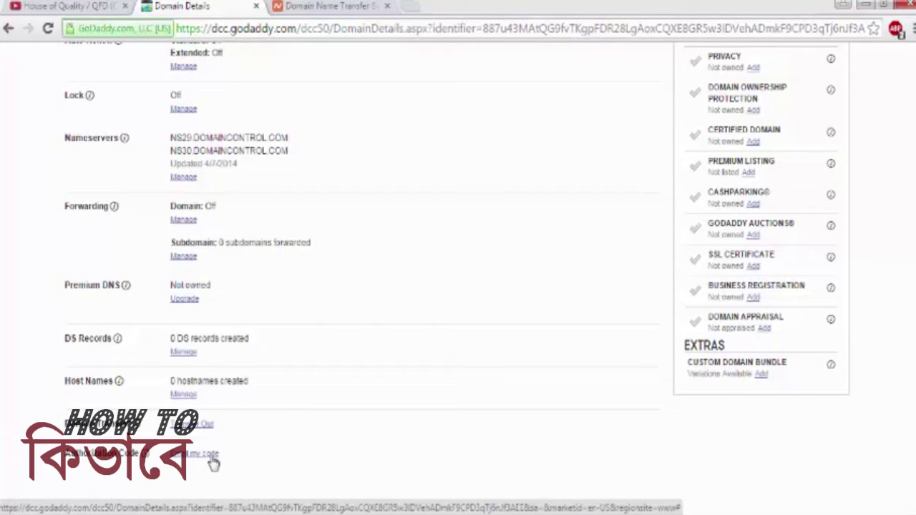
left_click(212, 460)
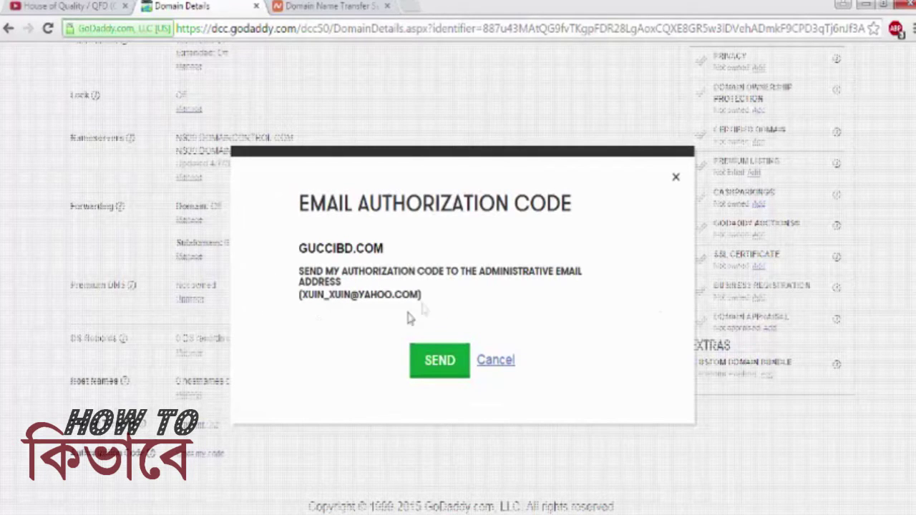
left_click(440, 360)
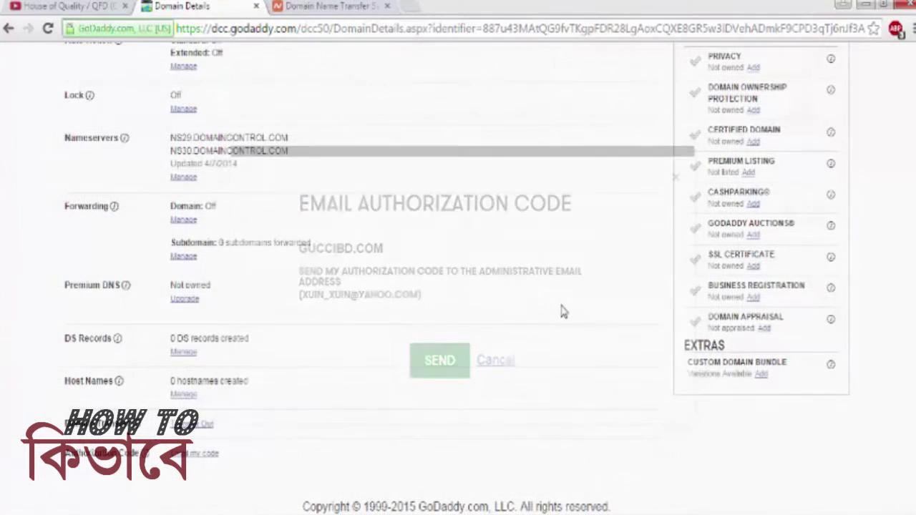
left_click(315, 7)
Add the guccibd.com transfer to the Namecheap cart and apply the Switch2NC promo code.
scroll(581, 349, "down", 2)
left_click(637, 282)
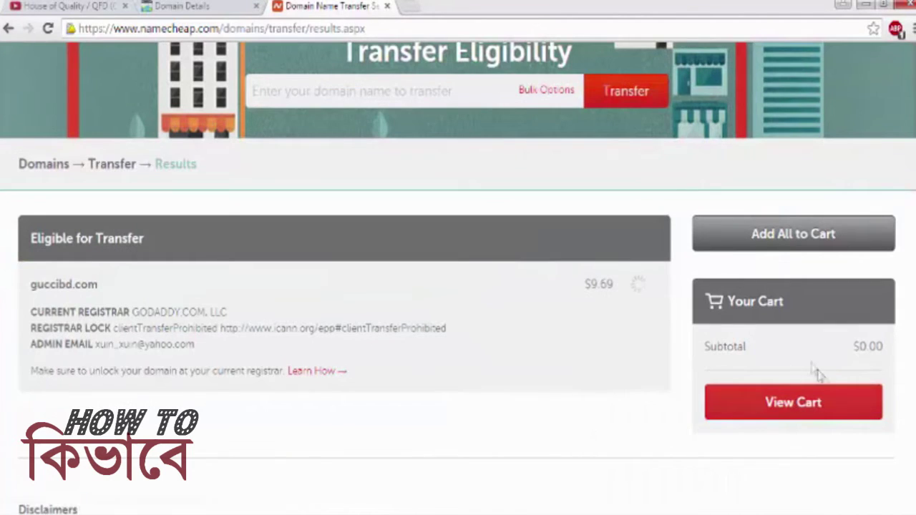
scroll(822, 372, "down", 1)
left_click(858, 405)
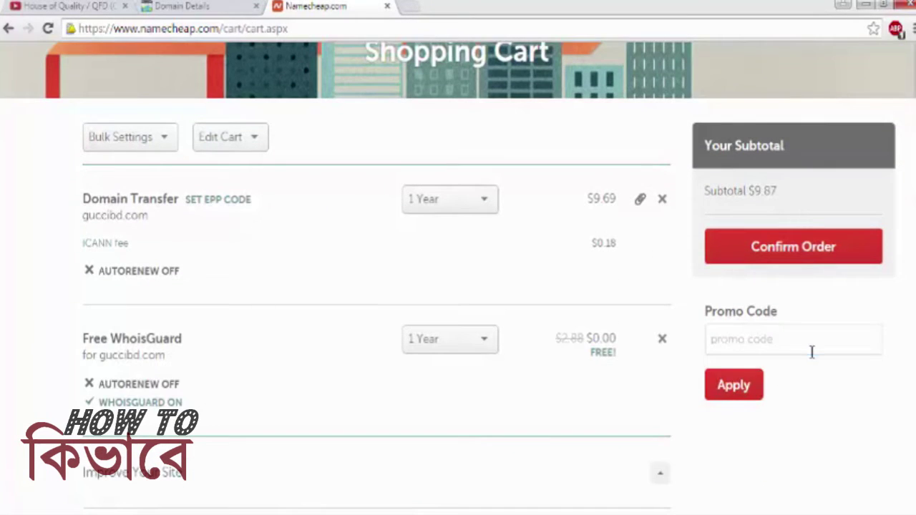
left_click(812, 349)
left_click(774, 366)
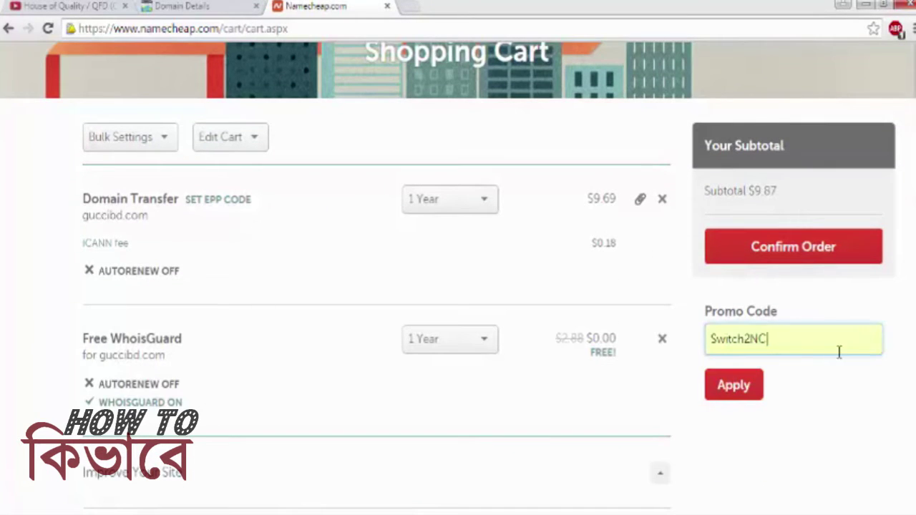
left_click(738, 383)
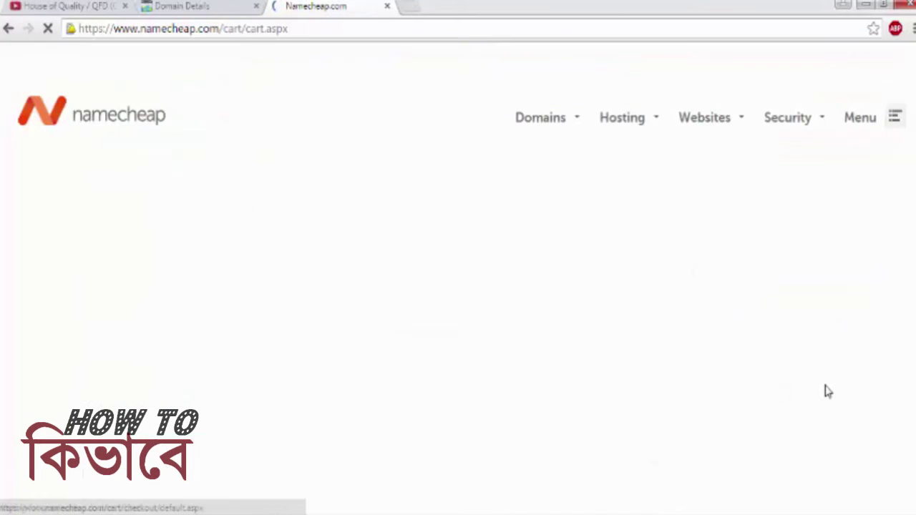
scroll(826, 394, "down", 2)
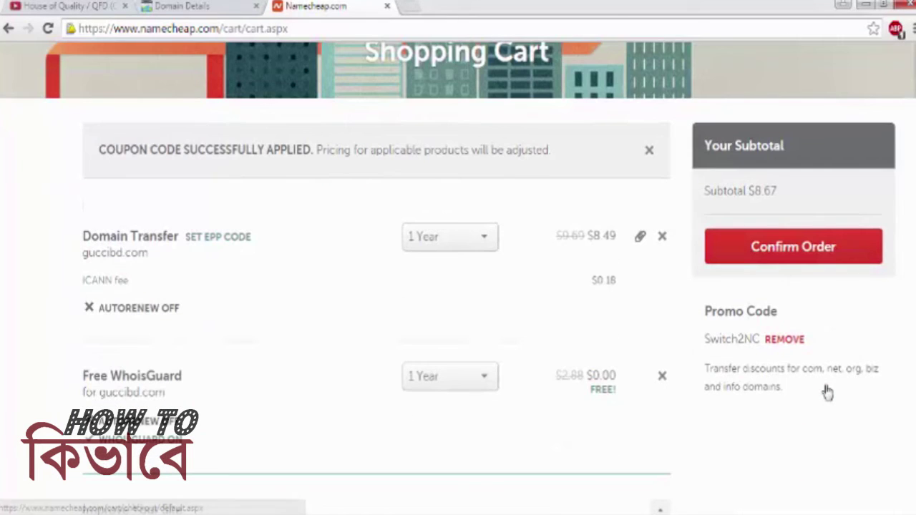
scroll(826, 394, "up", 1)
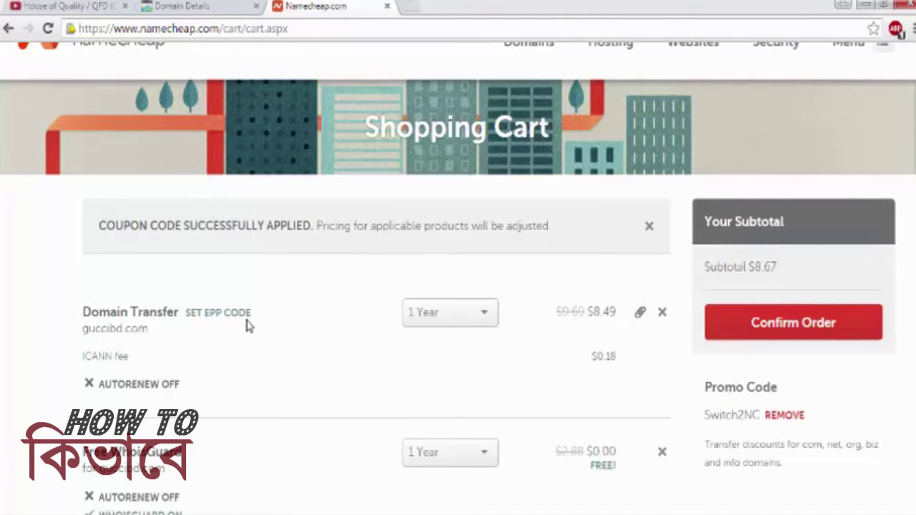
Copy the authorization code from GoDaddy's email in Yahoo Mail for the EPP code field.
left_click(408, 7)
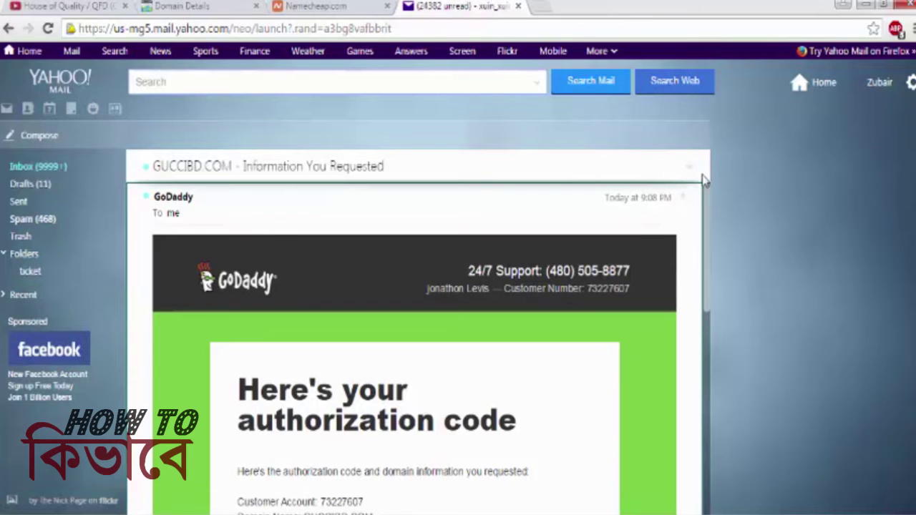
scroll(617, 236, "down", 4)
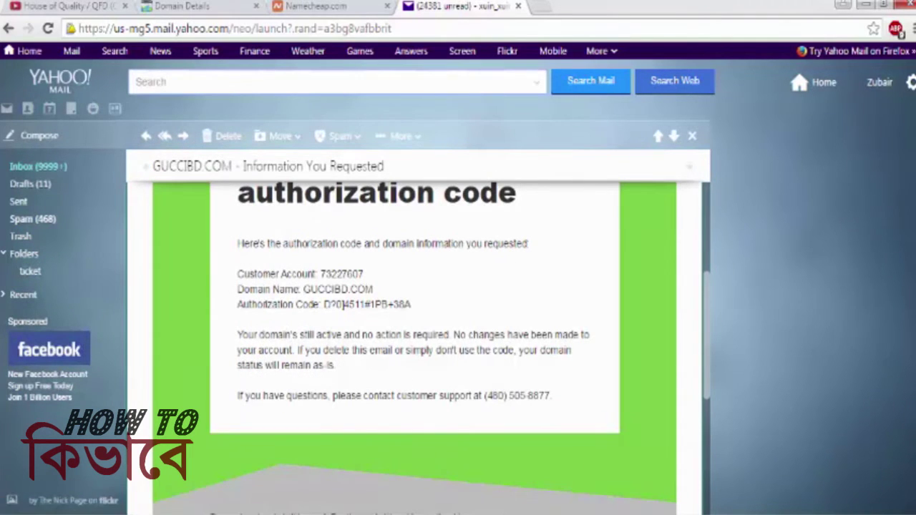
left_click_drag(413, 306, 321, 307)
right_click(336, 304)
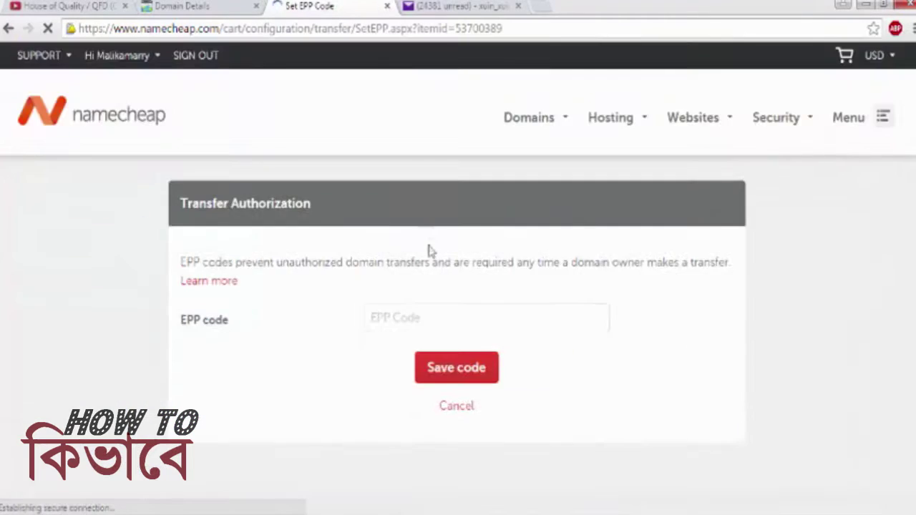
scroll(428, 250, "down", 2)
left_click(418, 242)
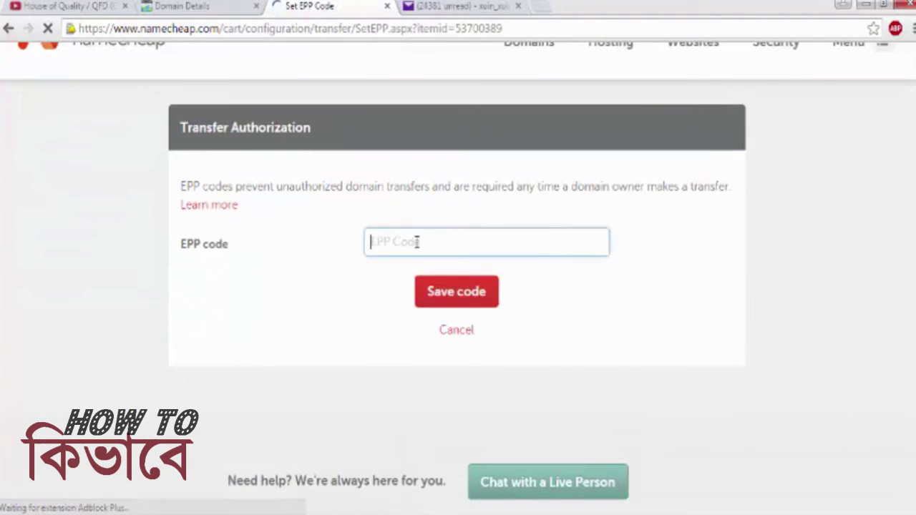
Paste the authorization code as guccibd.com's EPP code and save it.
right_click(419, 242)
left_click(447, 330)
left_click(455, 291)
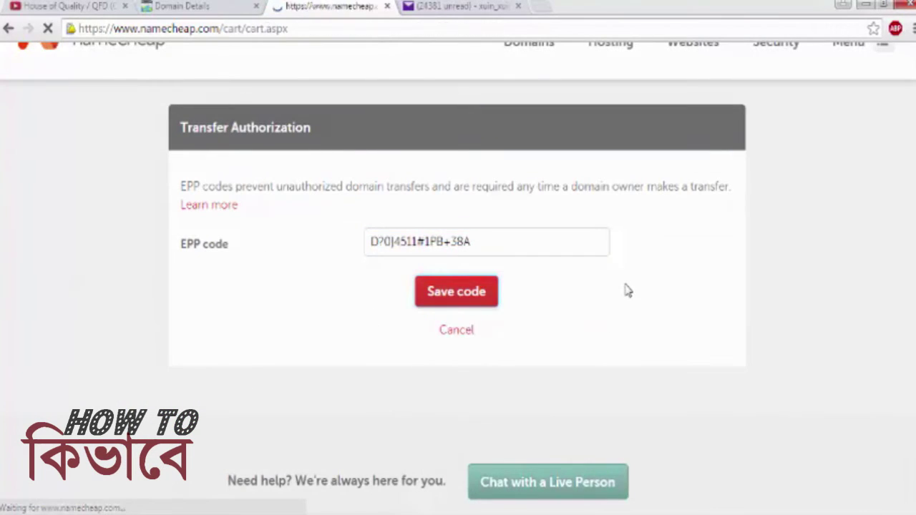
scroll(726, 198, "down", 3)
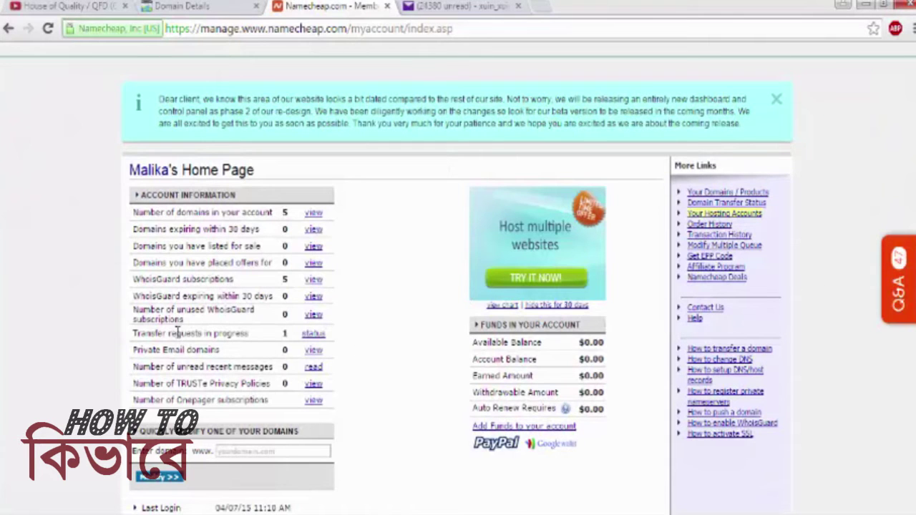
Confirm the guccibd.com transfer shows Queued for submission, then follow the email's approval link.
left_click(314, 333)
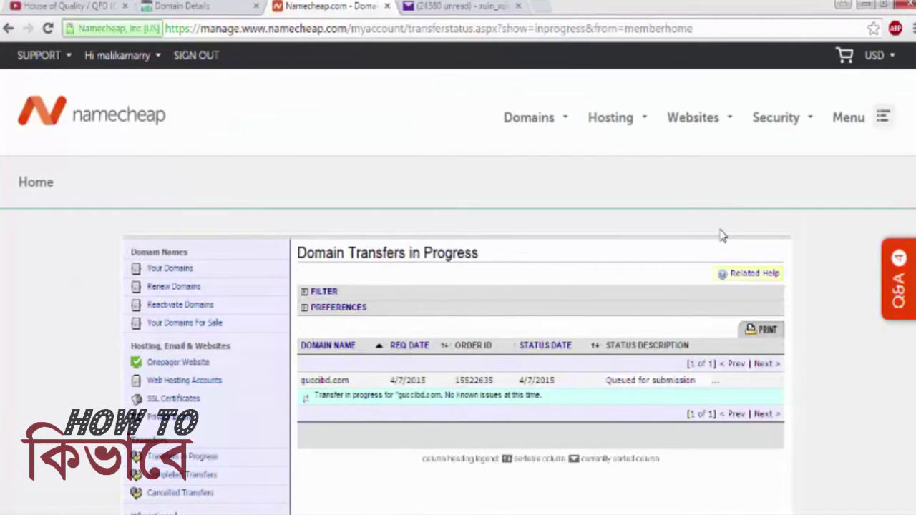
scroll(815, 354, "down", 1)
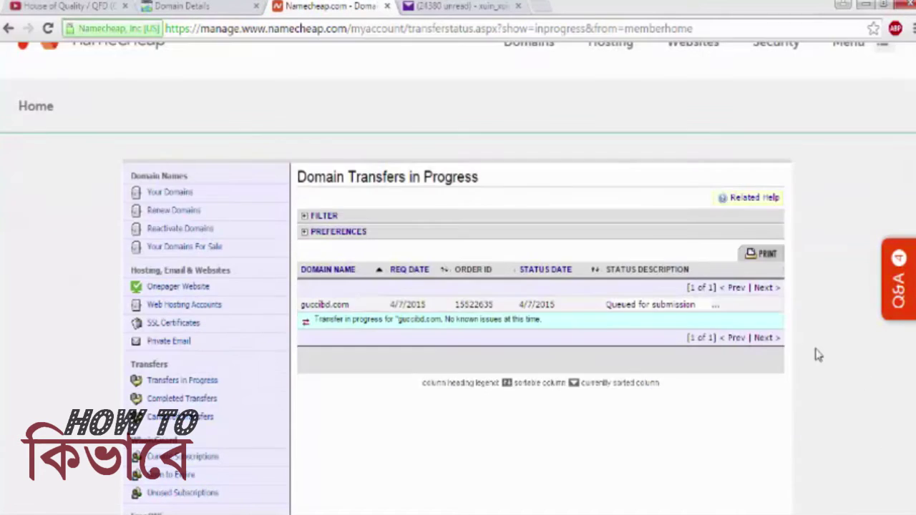
left_click_drag(607, 305, 701, 307)
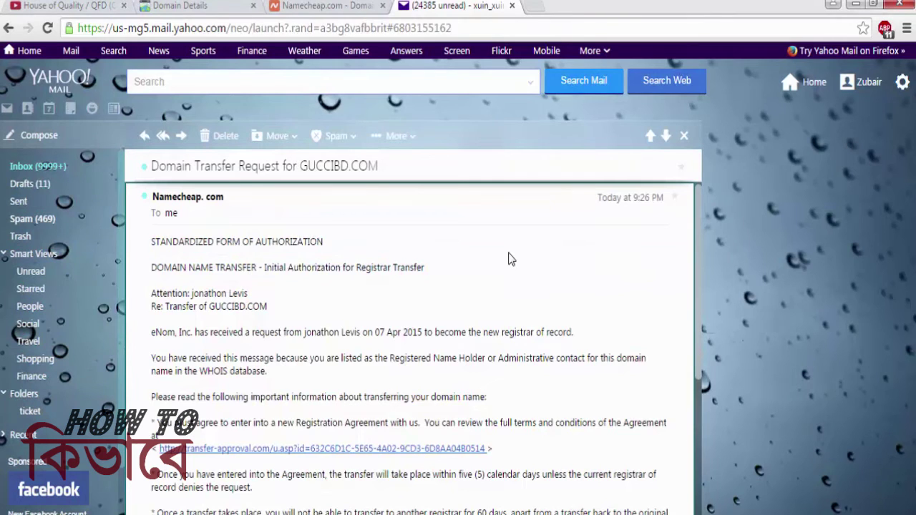
scroll(423, 372, "down", 1)
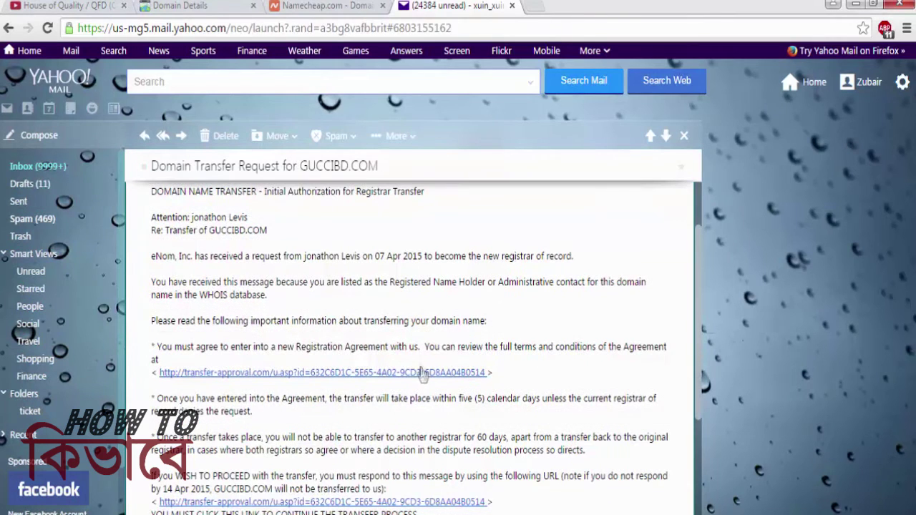
left_click(423, 379)
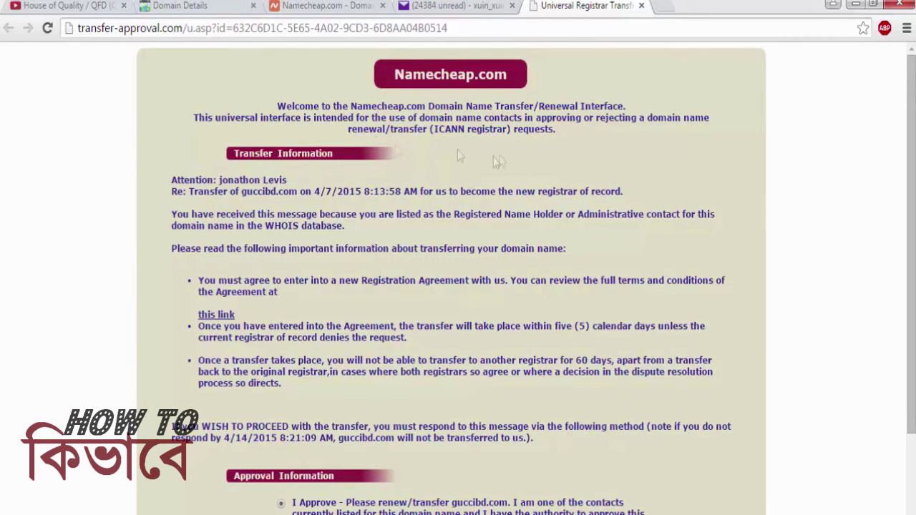
Submit 'I Approve' for the guccibd.com transfer request.
scroll(513, 150, "down", 2)
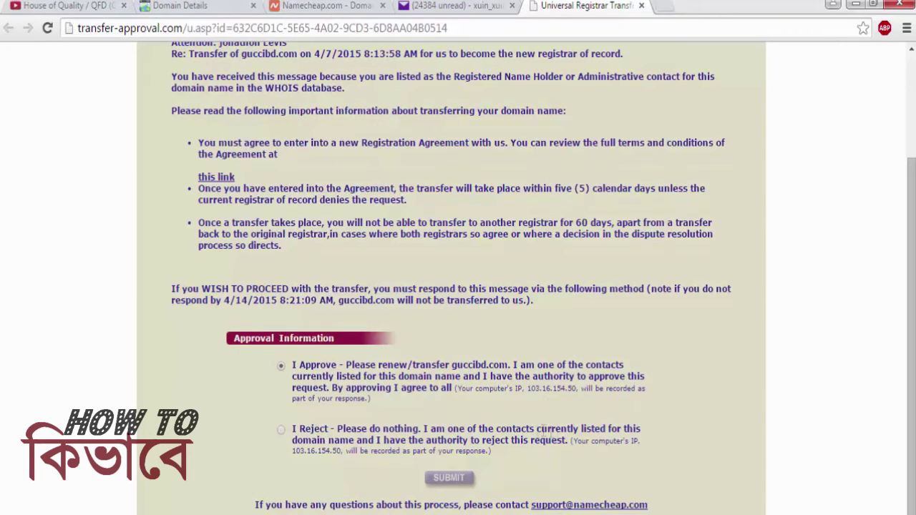
left_click(449, 477)
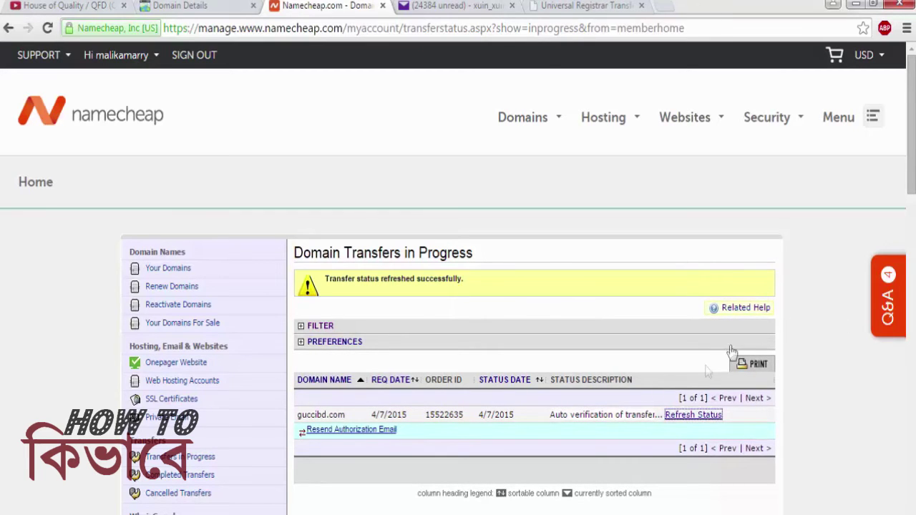
left_click(679, 417)
left_click(693, 416)
Accept the pending GUCCIBD.COM transfer in GoDaddy's Transfers list and confirm with OK.
left_click(693, 416)
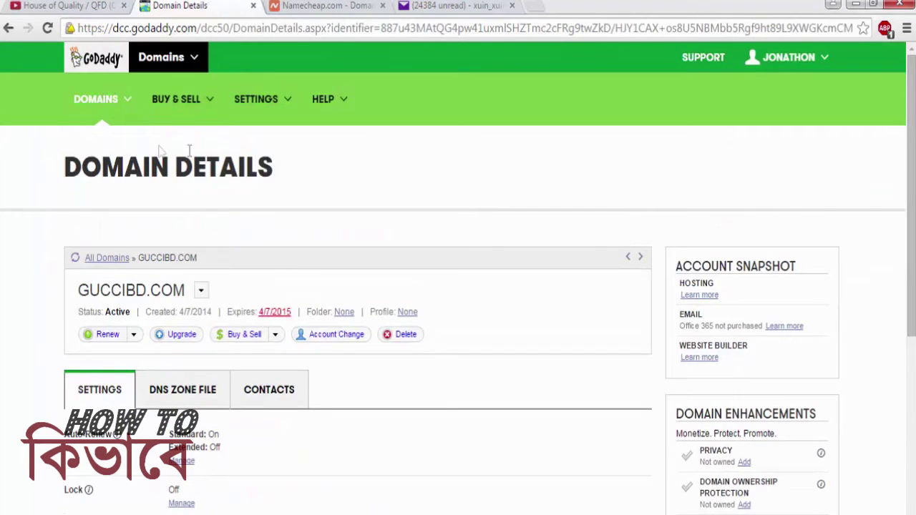
mouse_move(127, 99)
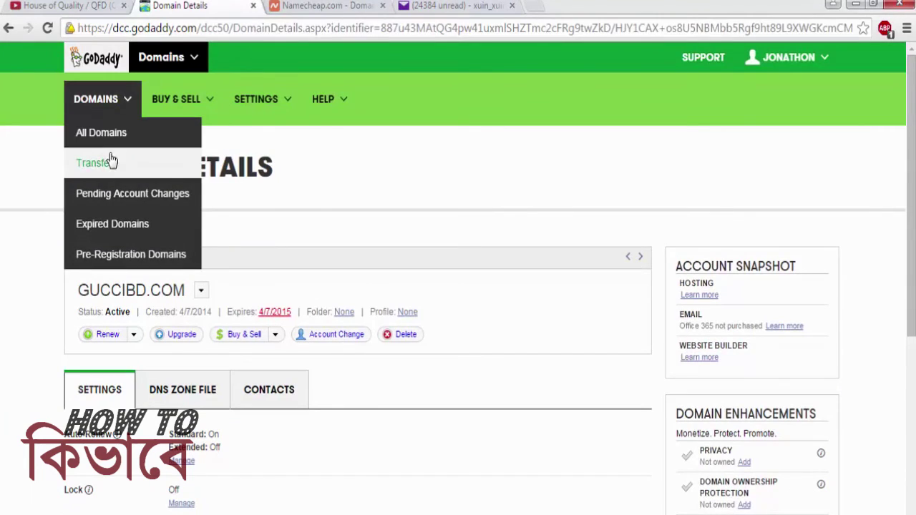
left_click(112, 160)
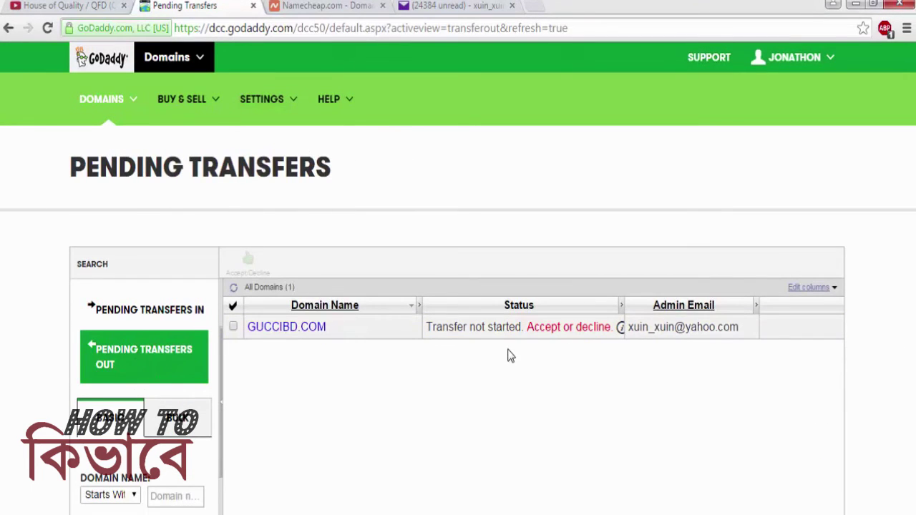
left_click(573, 327)
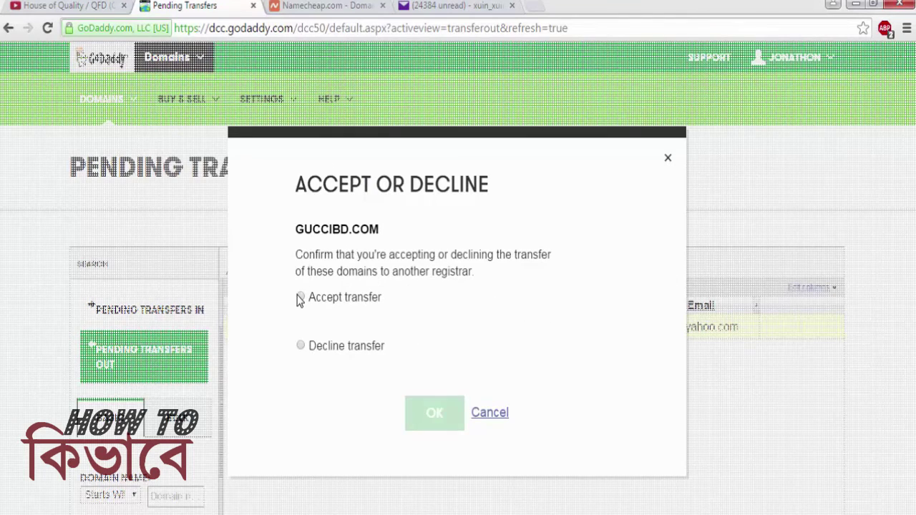
left_click(300, 297)
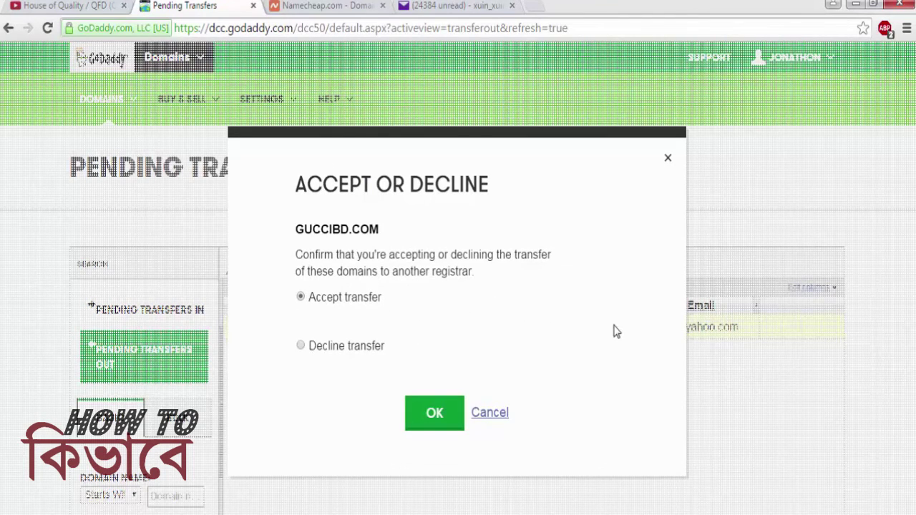
left_click(434, 413)
key("ctrl+Tab")
key("ctrl+Tab")
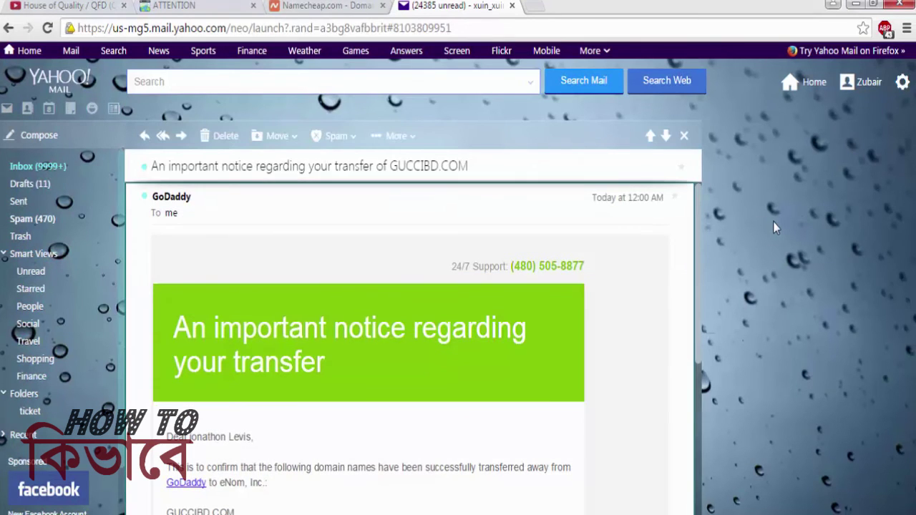
Read GoDaddy's notice that GUCCIBD.COM was transferred away to eNom, Inc.
scroll(623, 313, "down", 2)
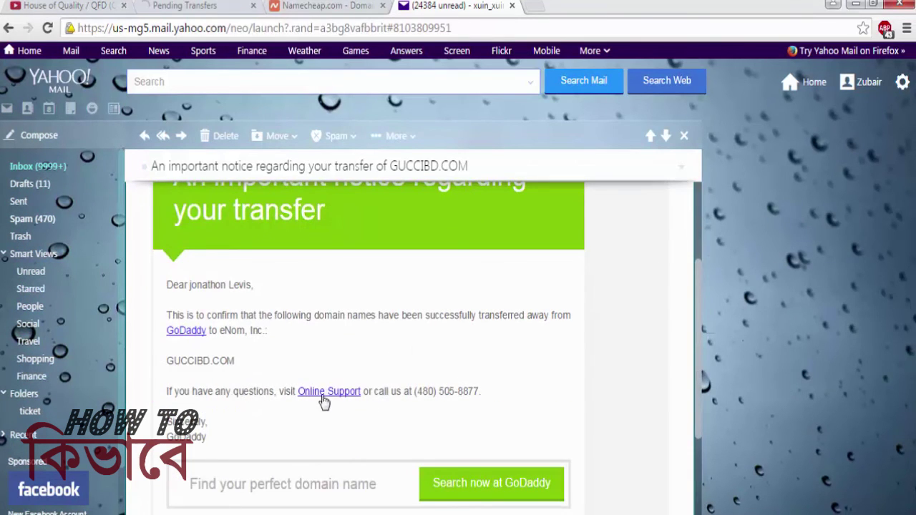